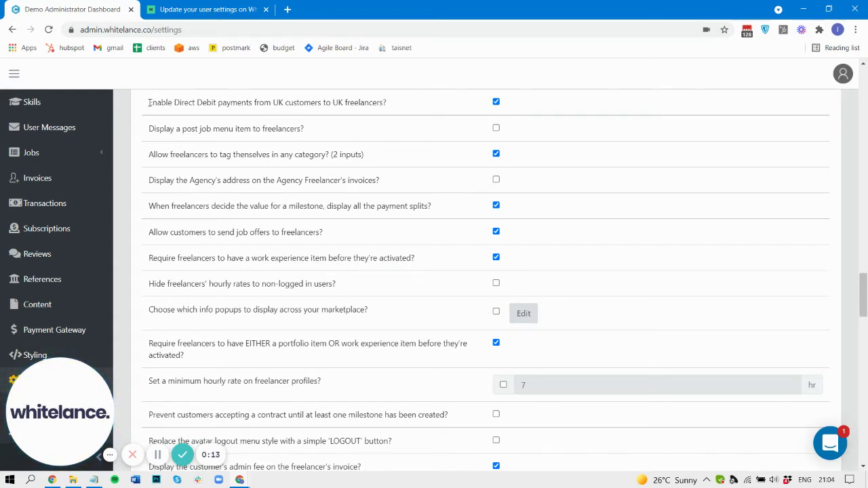
Point out the enabled UK-to-UK Direct Debit setting, then switch to the customer's Settings page.
drag(149, 103, 386, 103)
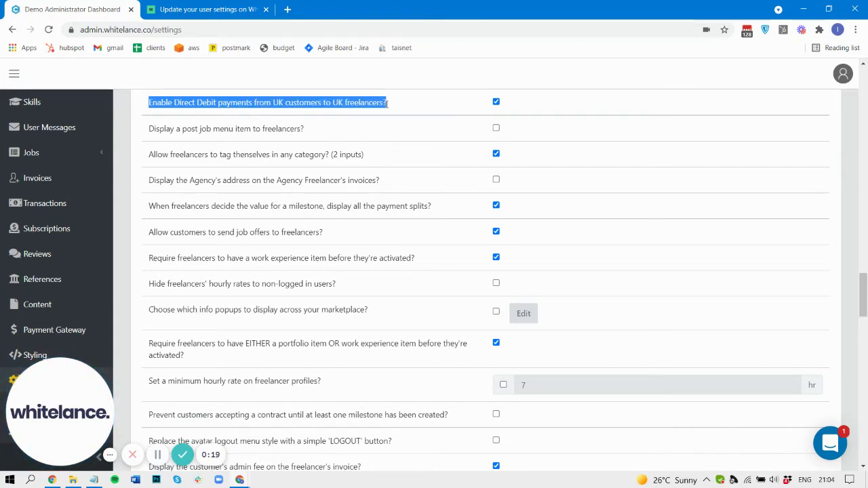
click(387, 103)
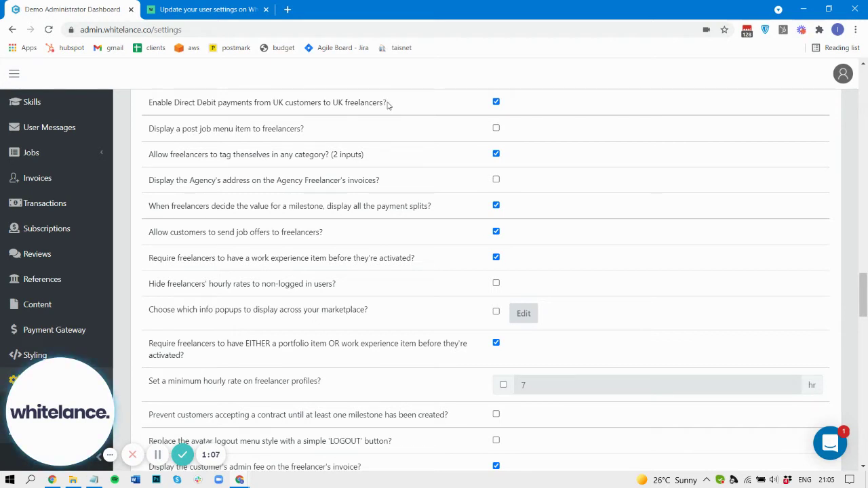
click(243, 5)
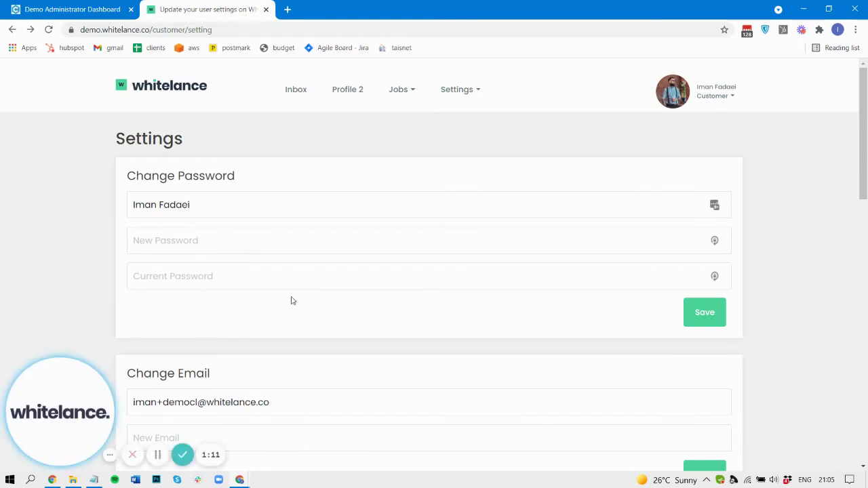
scroll(290, 301, down, 15)
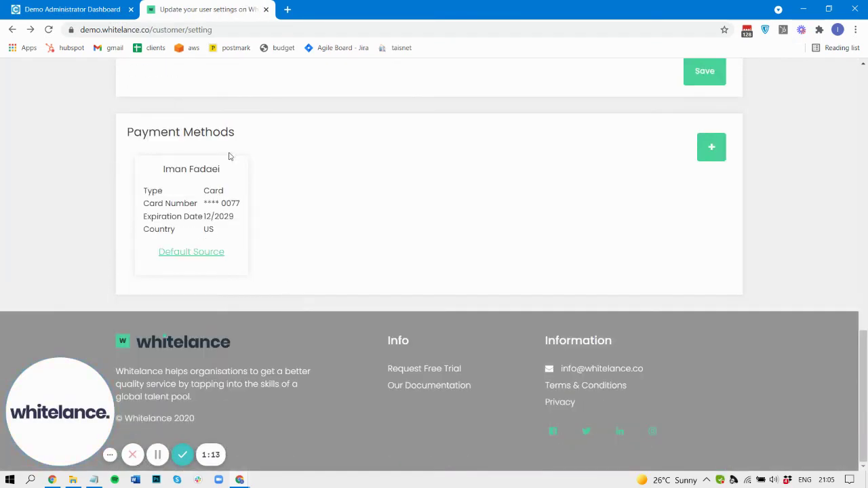
drag(128, 134, 244, 141)
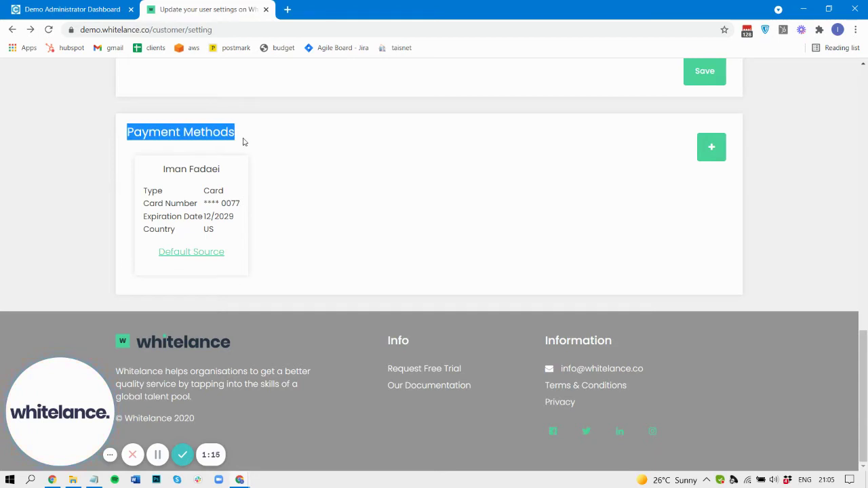
click(713, 156)
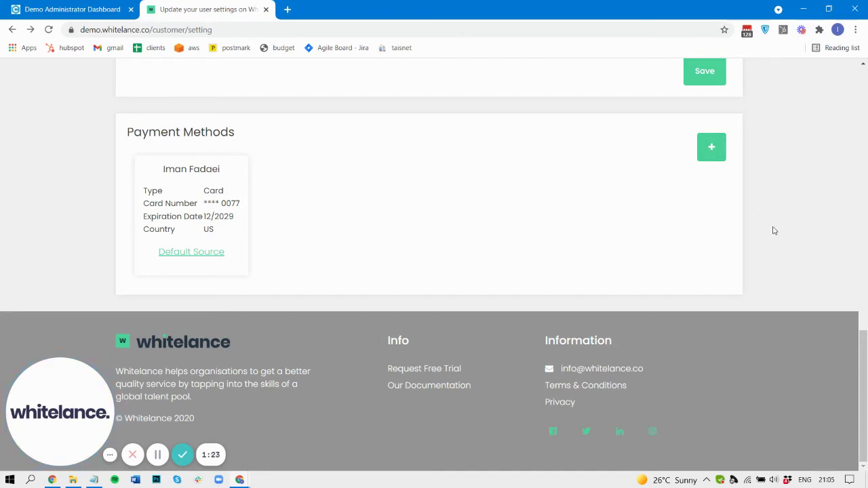
click(48, 29)
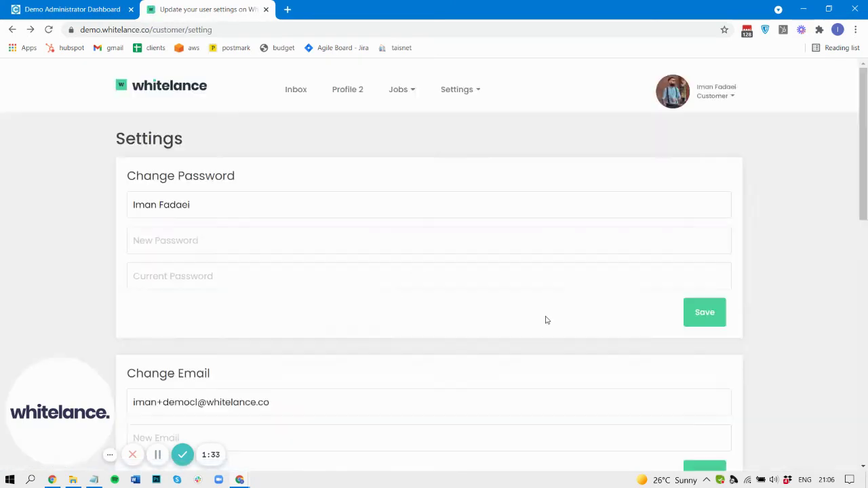
scroll(546, 319, down, 6)
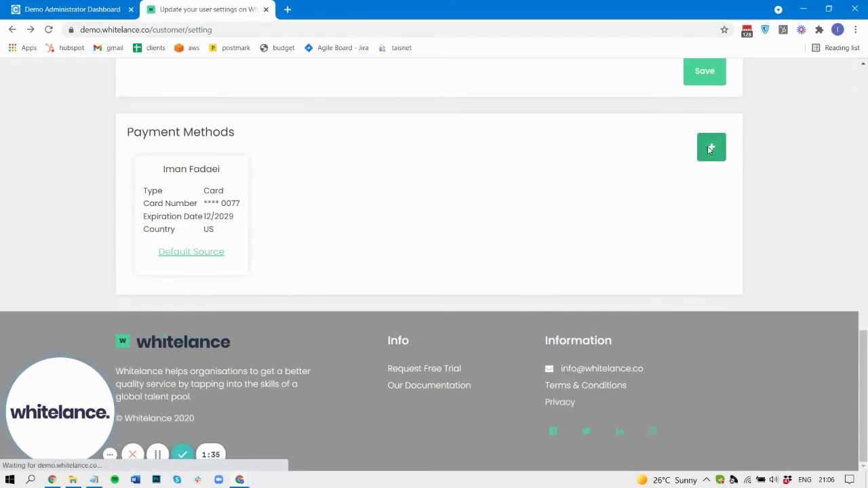
Add a new payment method of type BACS DEBIT and continue to Stripe's Bacs setup.
click(708, 146)
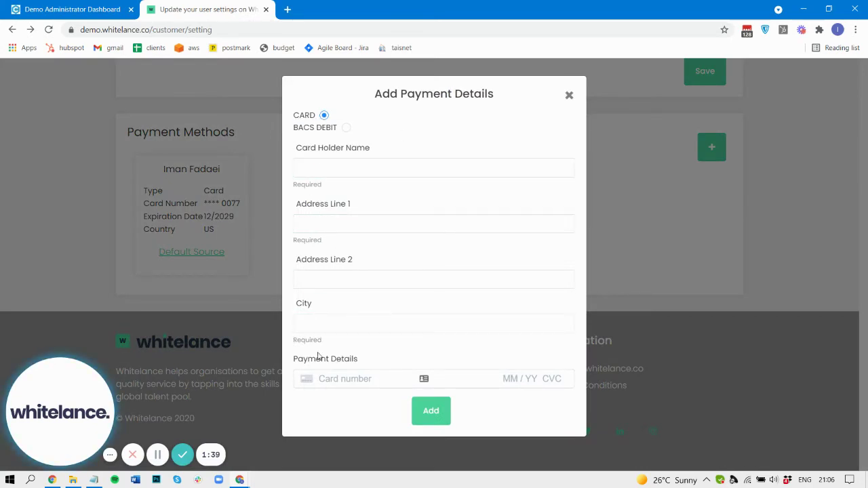
drag(294, 130, 336, 133)
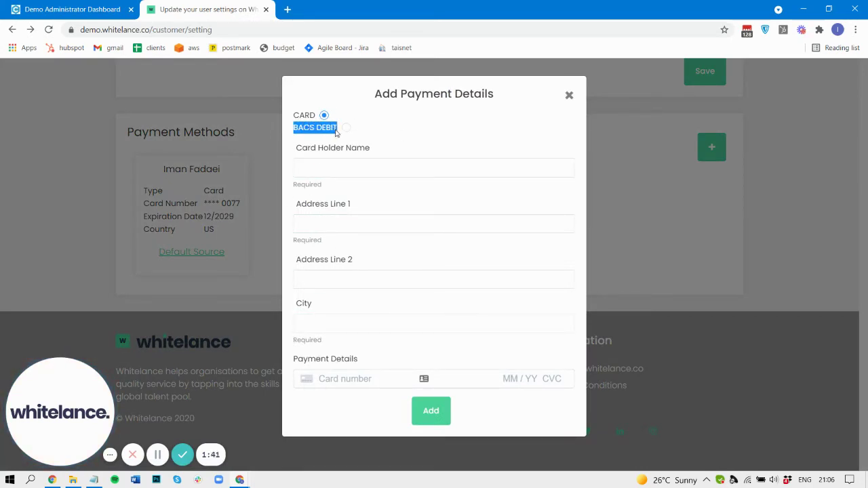
click(346, 129)
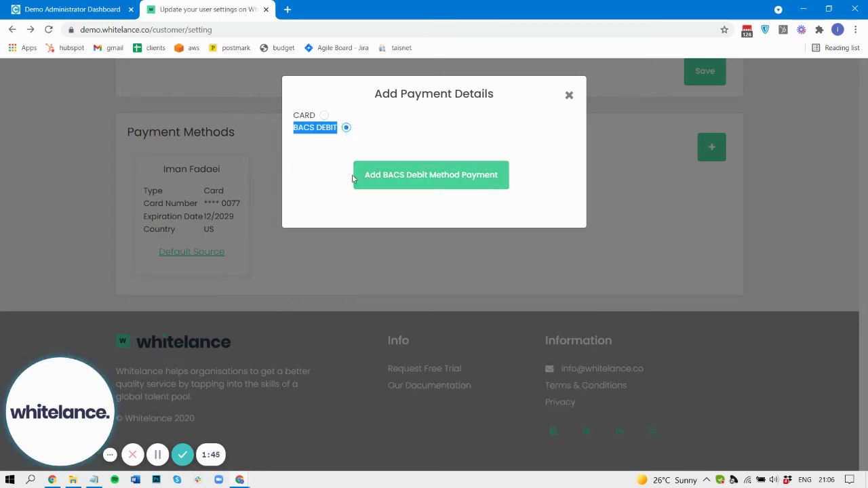
click(436, 176)
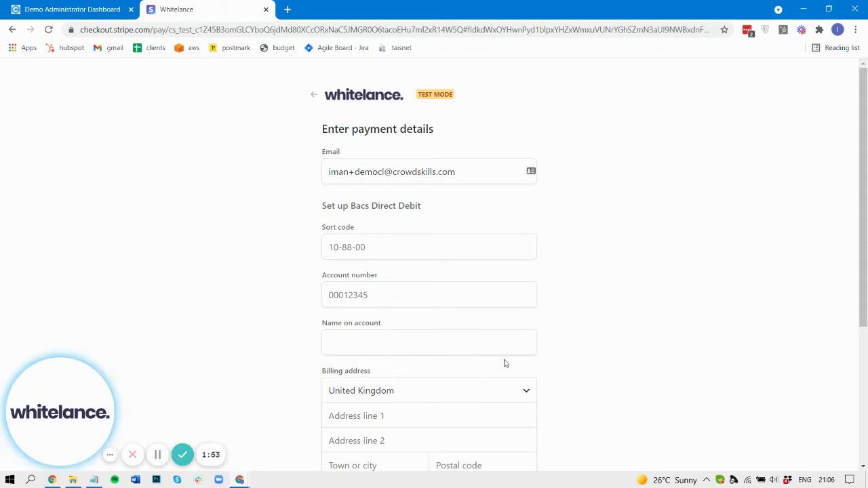
Enter the bank sort code, account number and account holder's name on the Bacs form.
scroll(504, 359, down, 1)
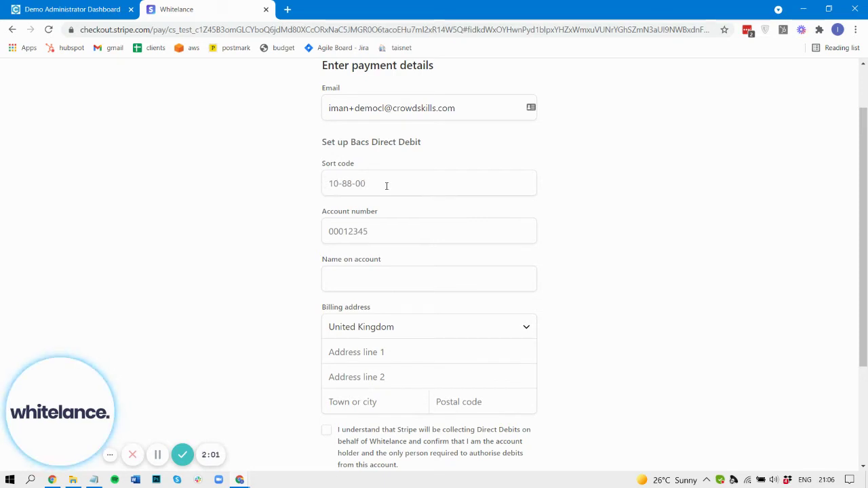
click(331, 183)
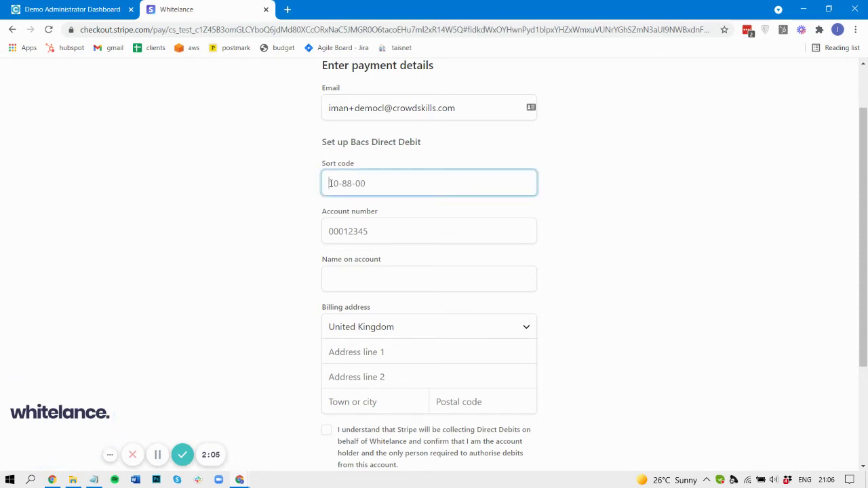
text(10-88-00)
click(366, 231)
text(0)
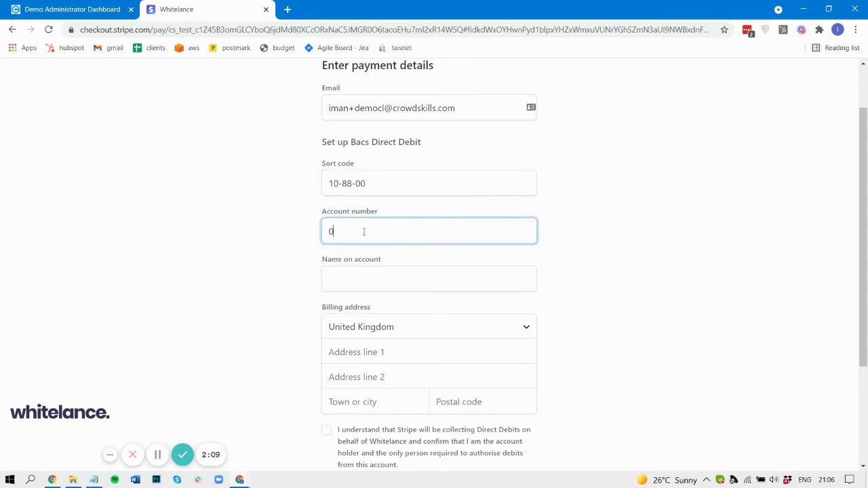
text(0012345)
click(354, 283)
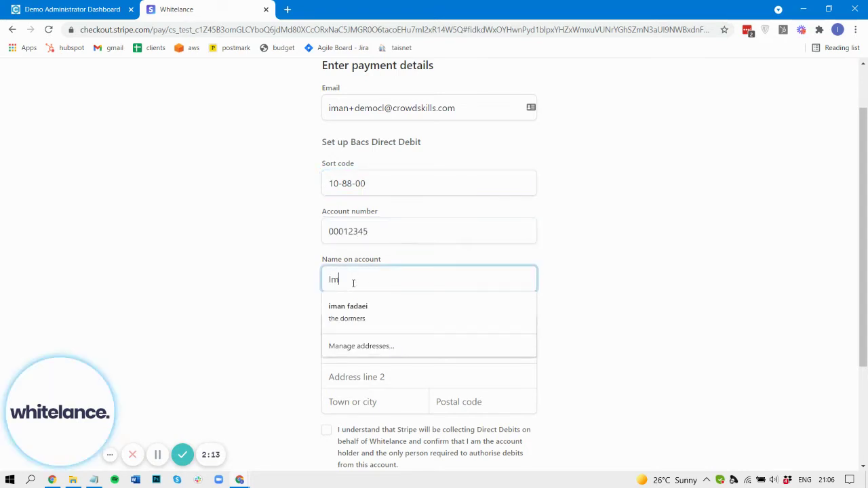
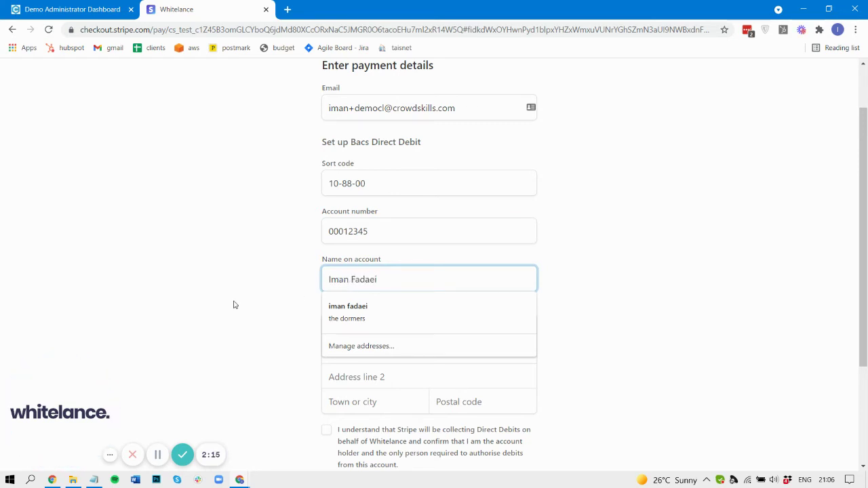
click(236, 305)
Fill in the billing street address, area line and town.
click(361, 350)
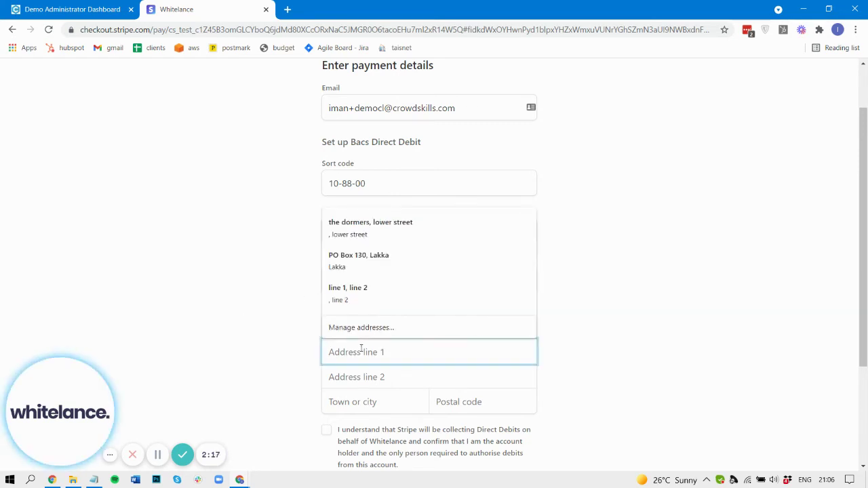
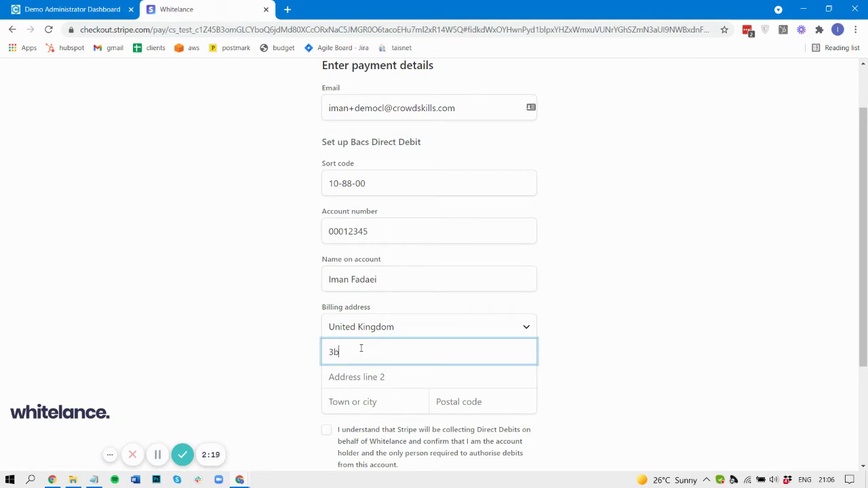
key(Tab)
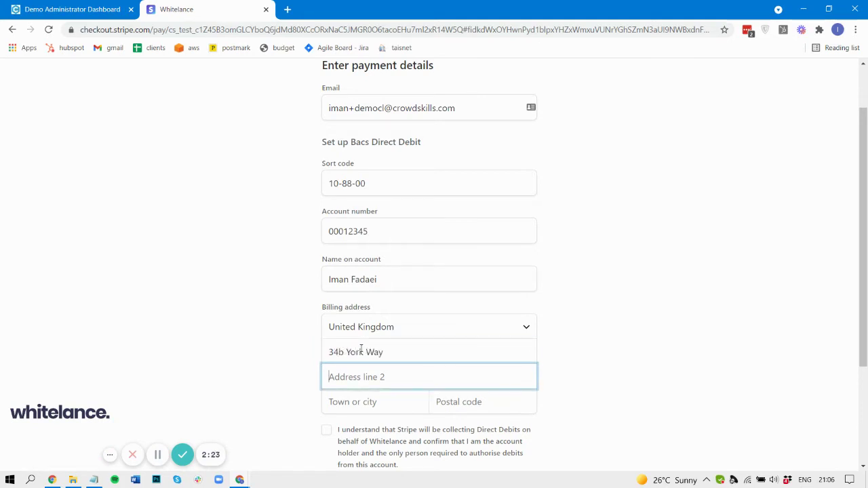
text(Kings Cross)
key(Tab)
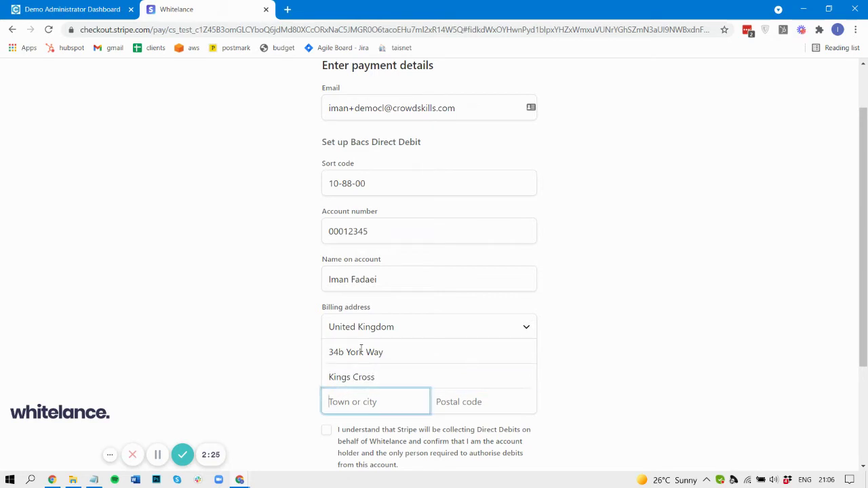
text(London)
key(Tab)
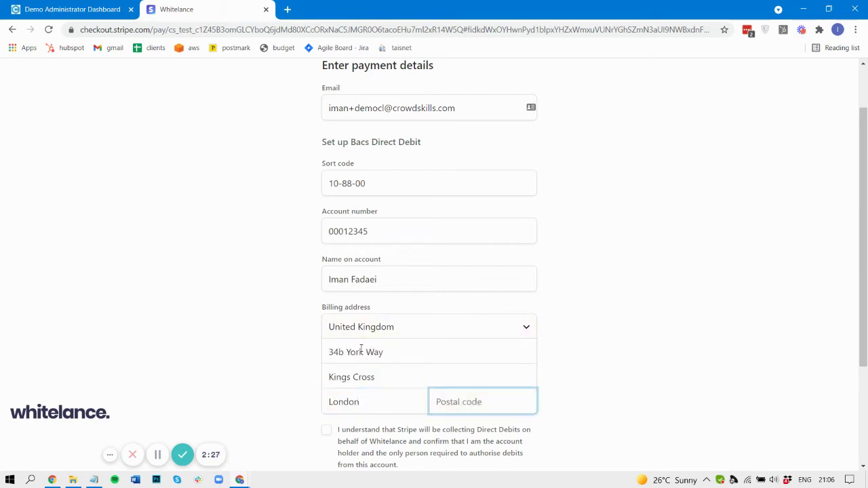
Enter the billing postal code to complete the address.
text(N1 9AB)
click(252, 361)
scroll(252, 360, down, 2)
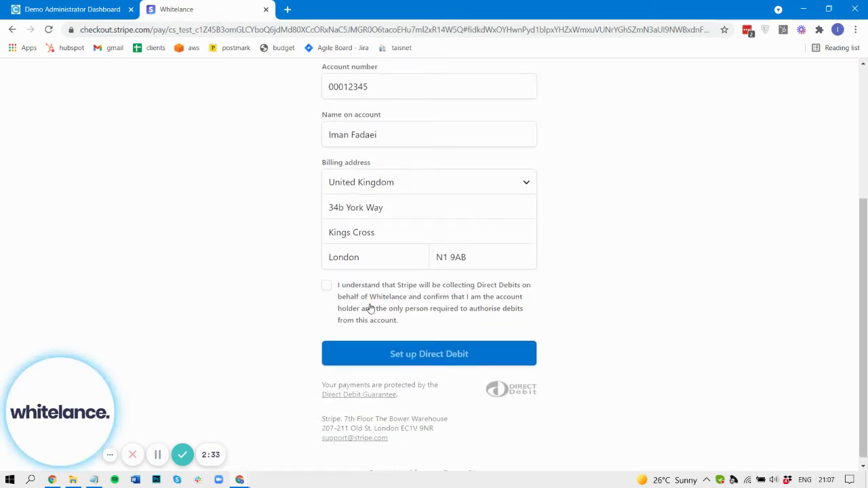
Accept the Direct Debit consent statement, submit the details and confirm the mandate.
click(326, 286)
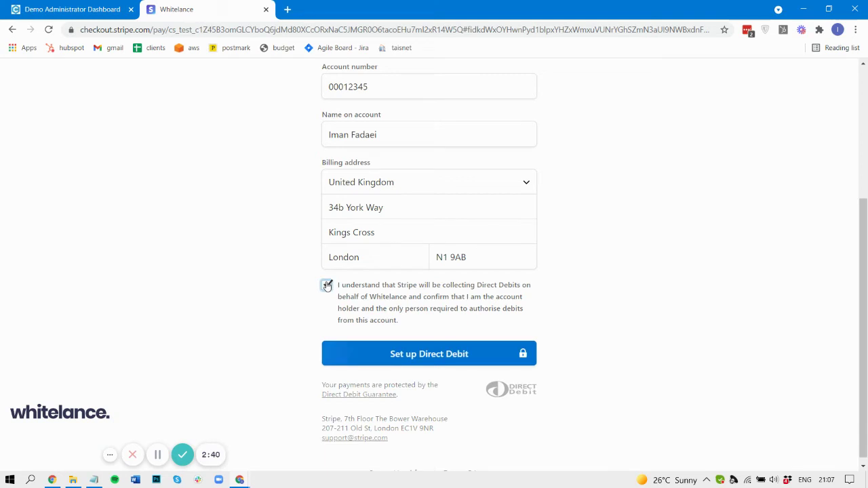
click(374, 347)
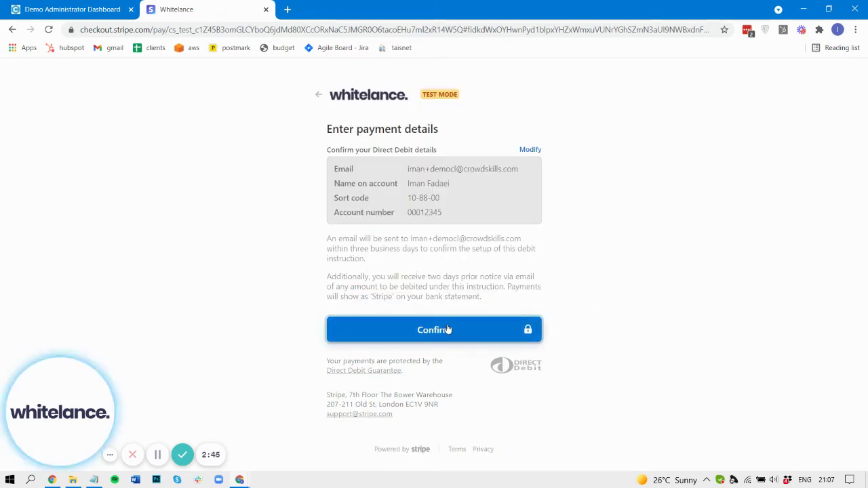
click(447, 329)
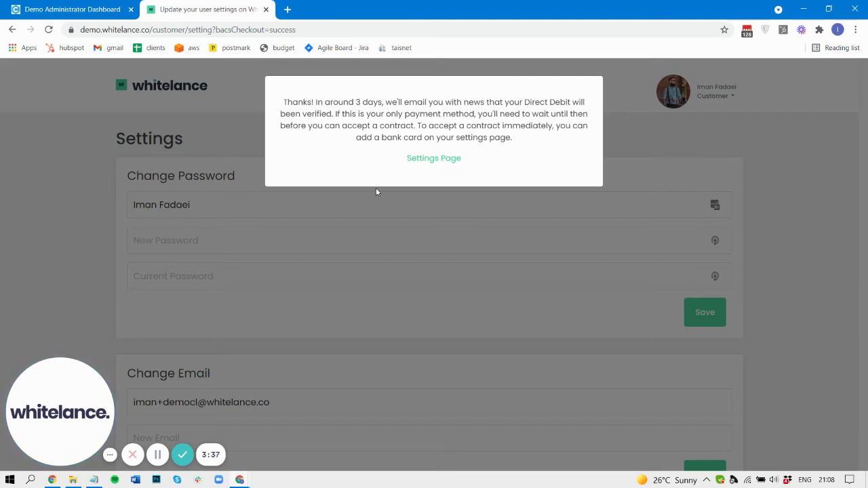
Dismiss the 3-day verification notice and make the GB BACS Direct Debit the default over the card.
click(337, 266)
scroll(337, 263, down, 10)
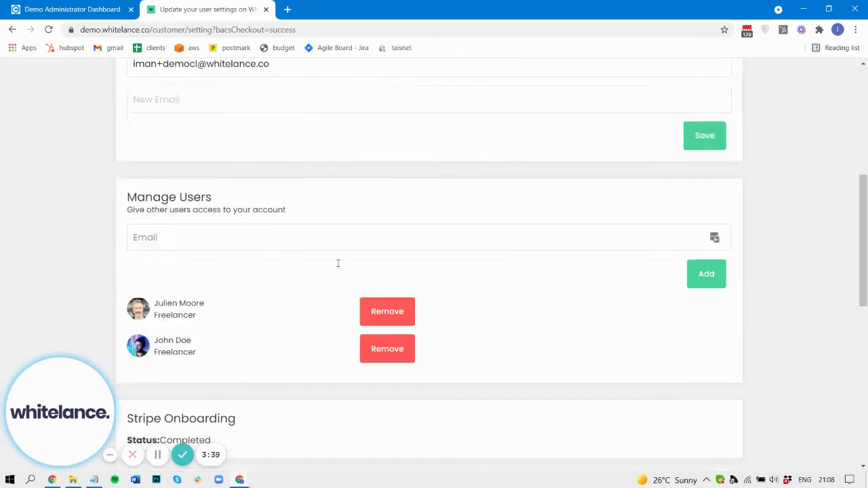
drag(201, 192, 223, 193)
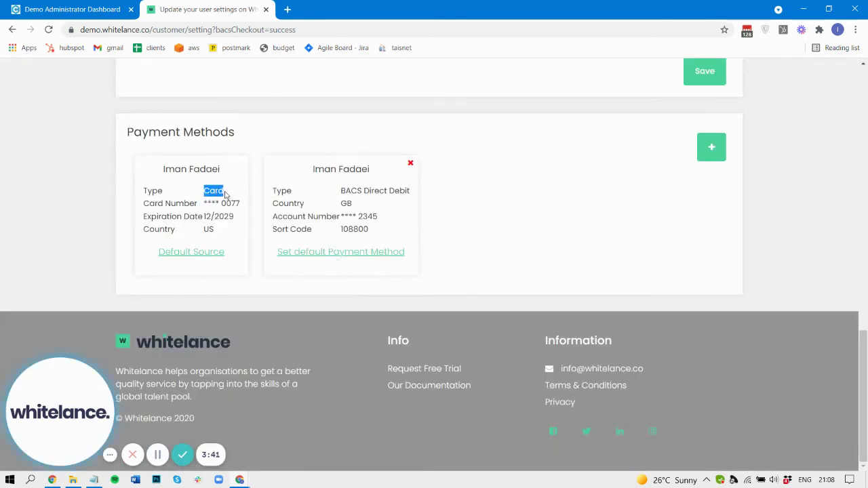
click(226, 195)
drag(342, 192, 411, 197)
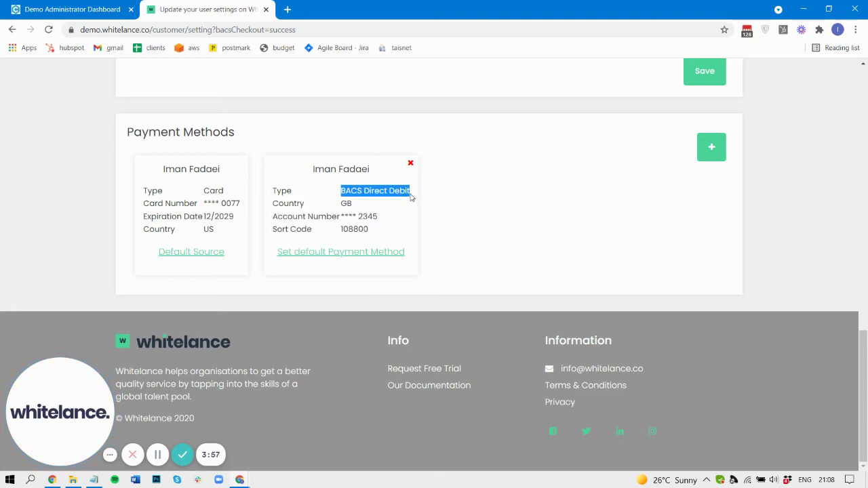
click(337, 253)
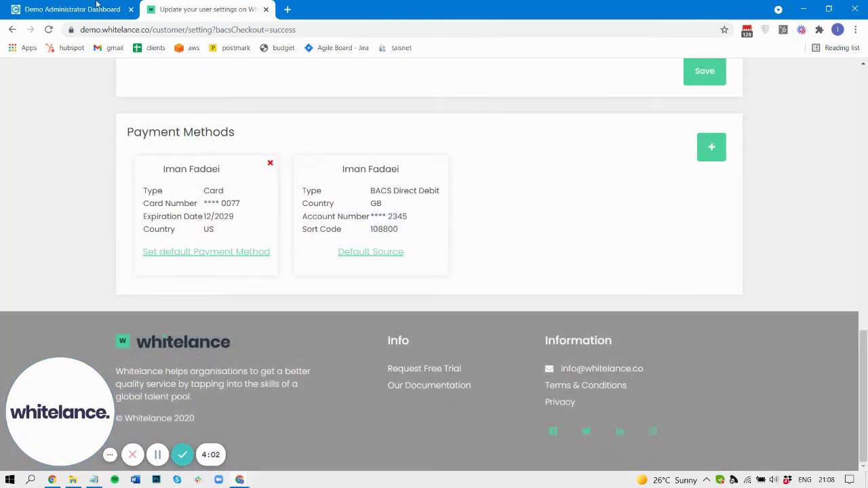
click(95, 5)
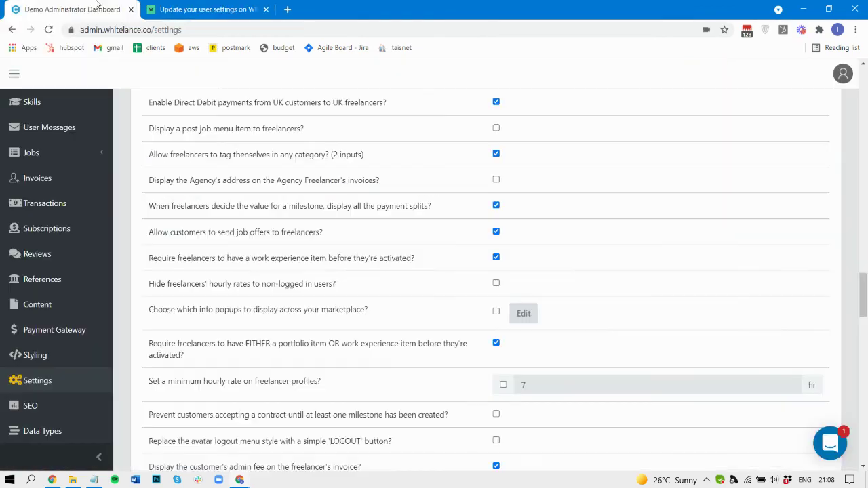
click(203, 8)
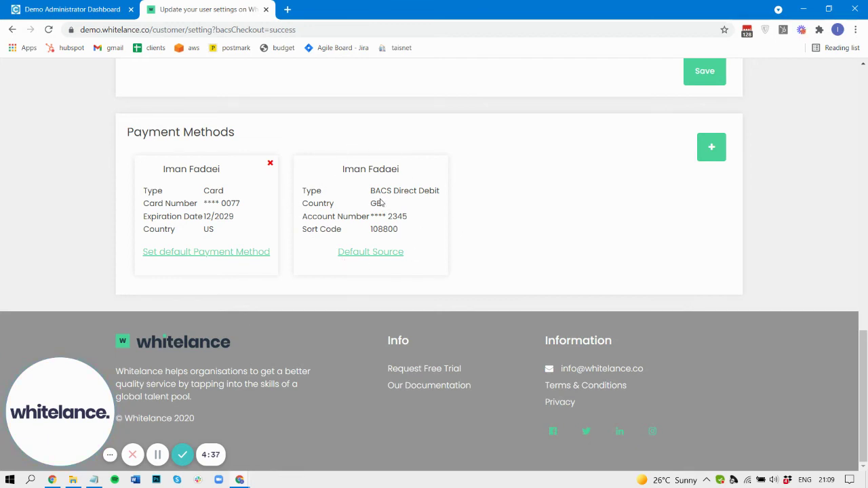
drag(371, 192, 432, 200)
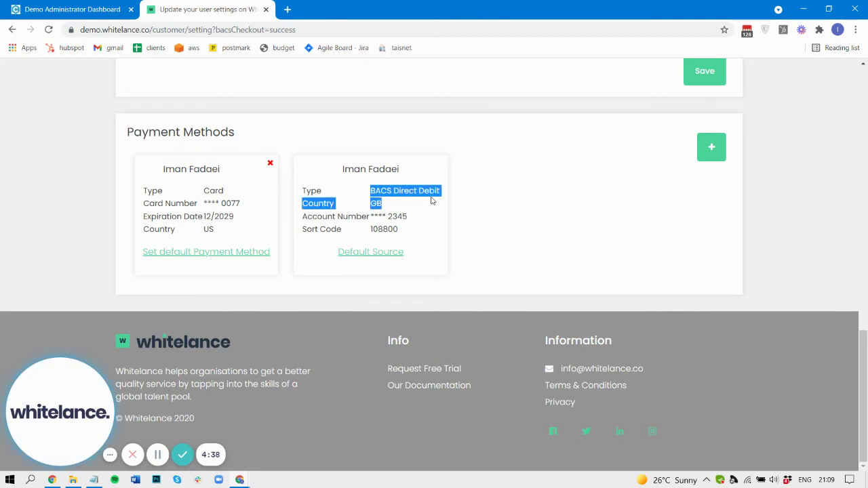
click(397, 204)
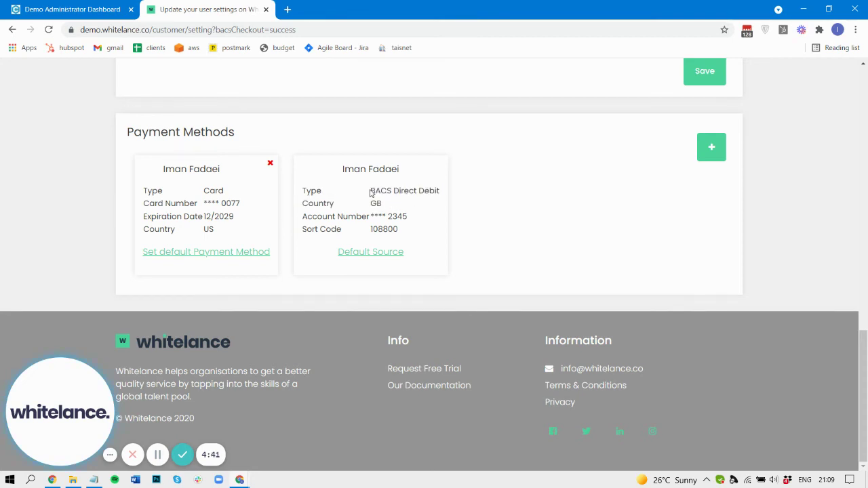